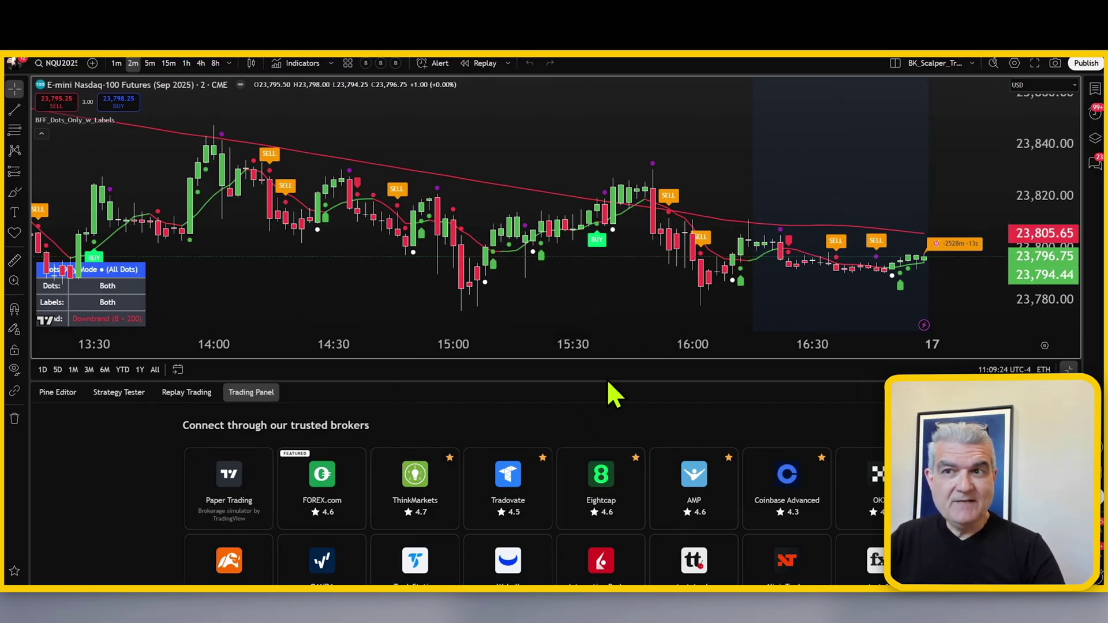
# Connect the trading panel to the AMP Live account and save its trade History as a CSV.
pyautogui.click(694, 496)
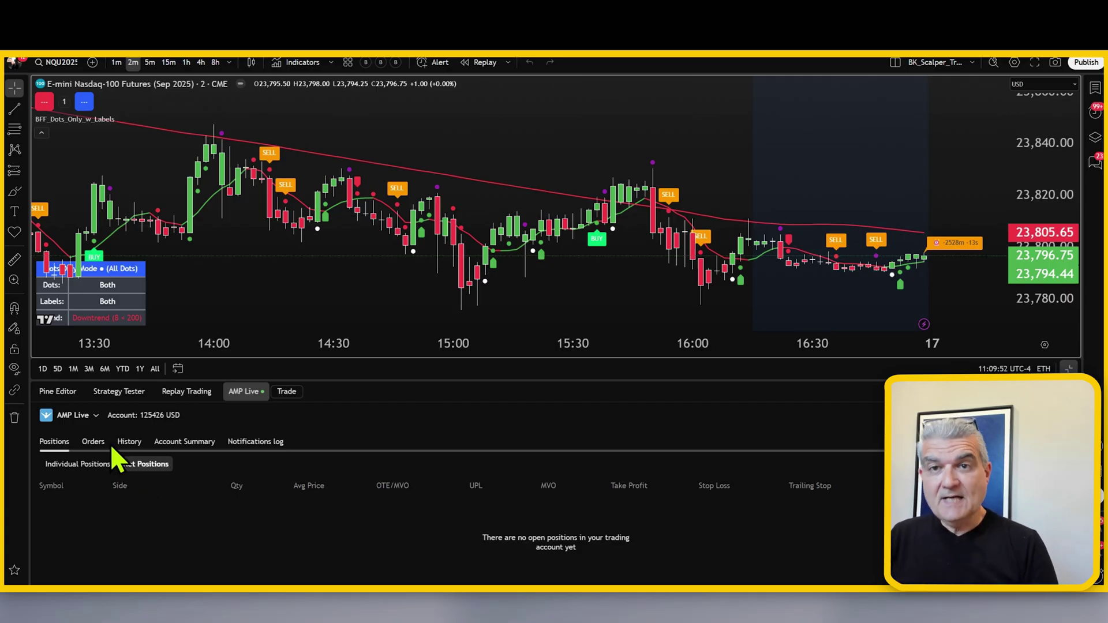
pyautogui.click(73, 415)
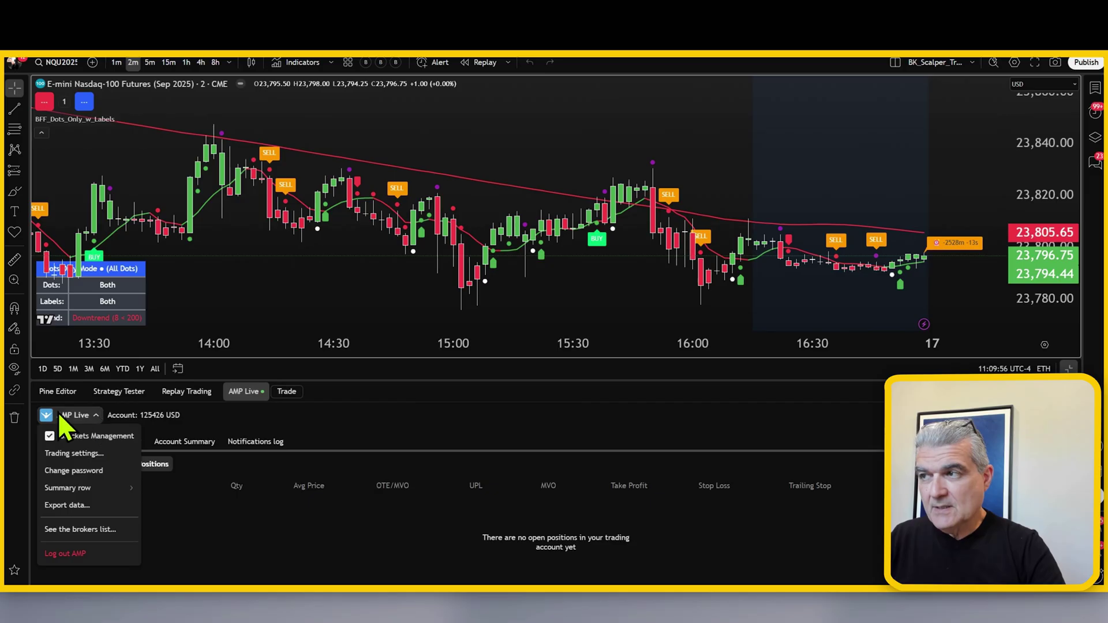
pyautogui.click(71, 503)
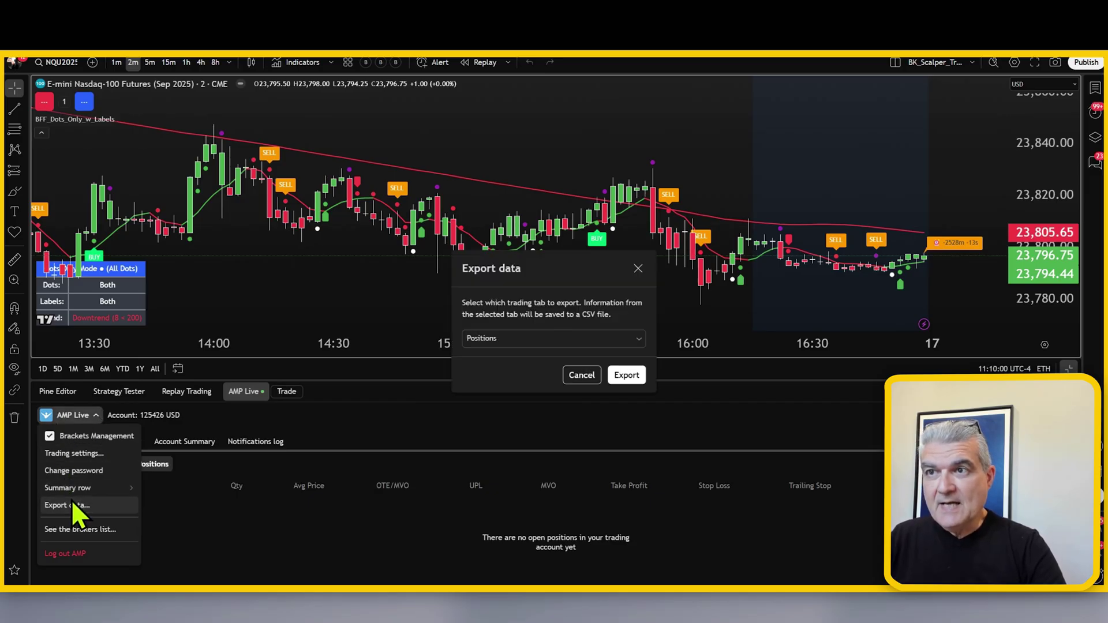
pyautogui.click(637, 337)
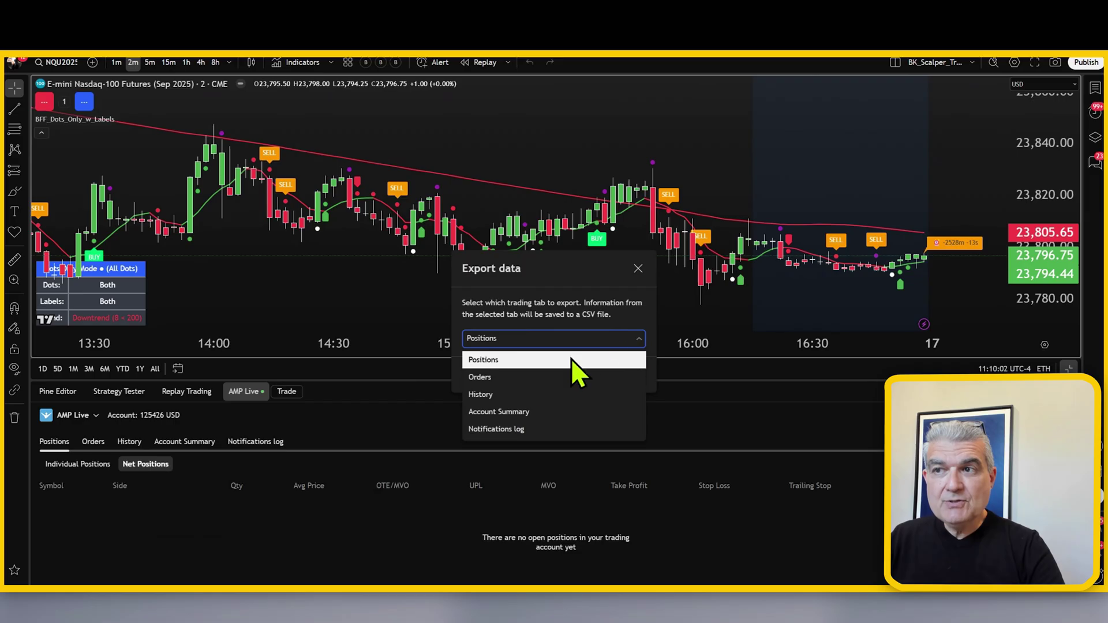
pyautogui.click(490, 395)
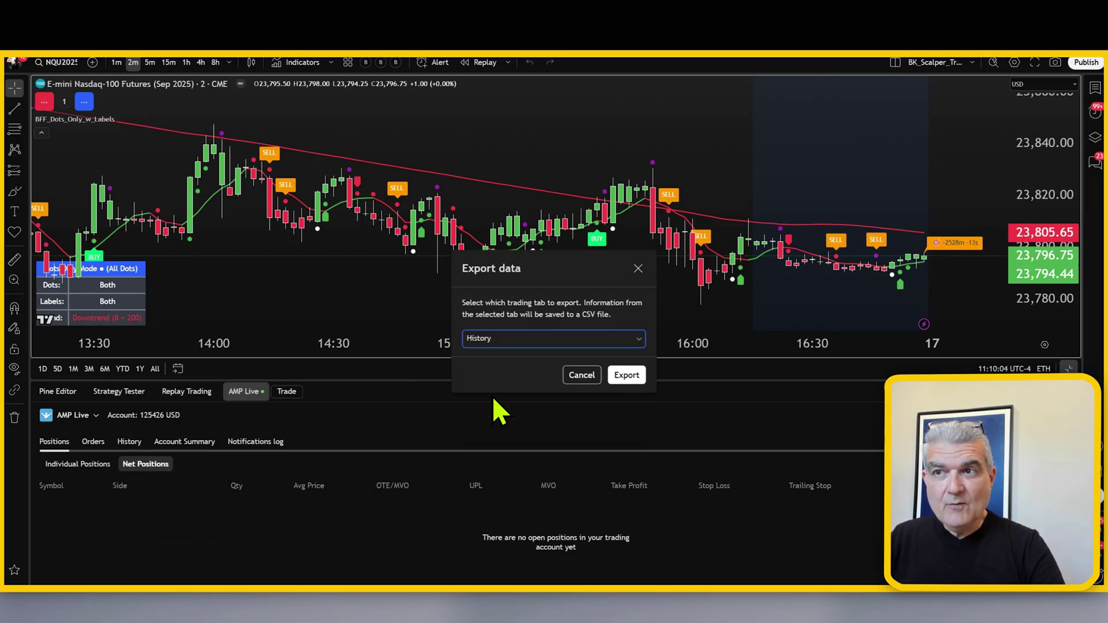
pyautogui.click(623, 380)
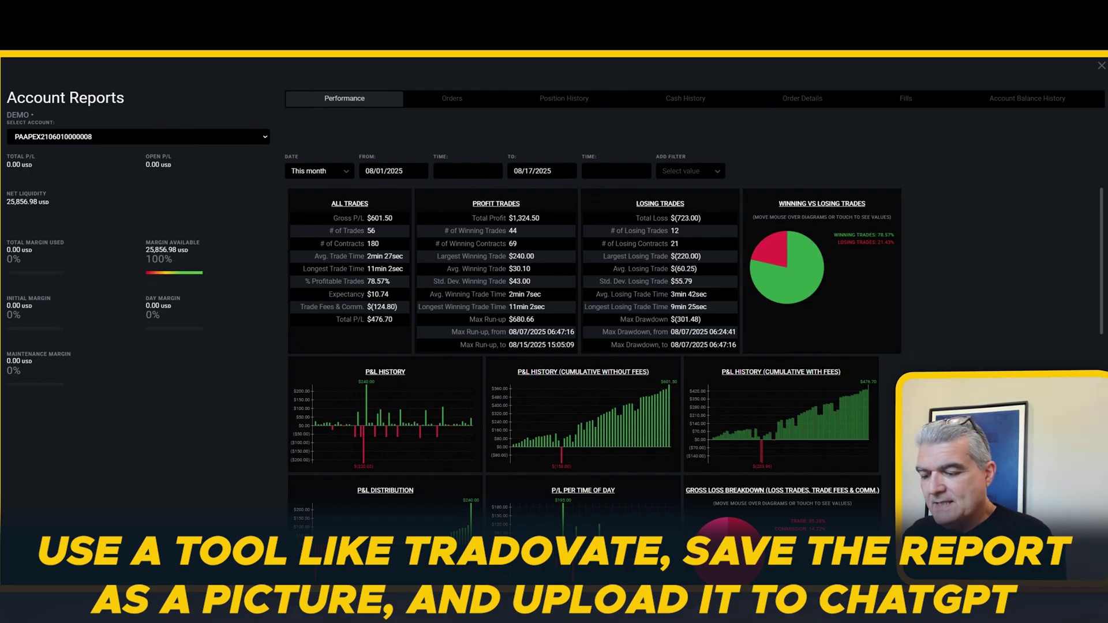
# Take a screenshot of this month's Tradovate Account Reports performance summary.
pyautogui.press('super+shift+s')
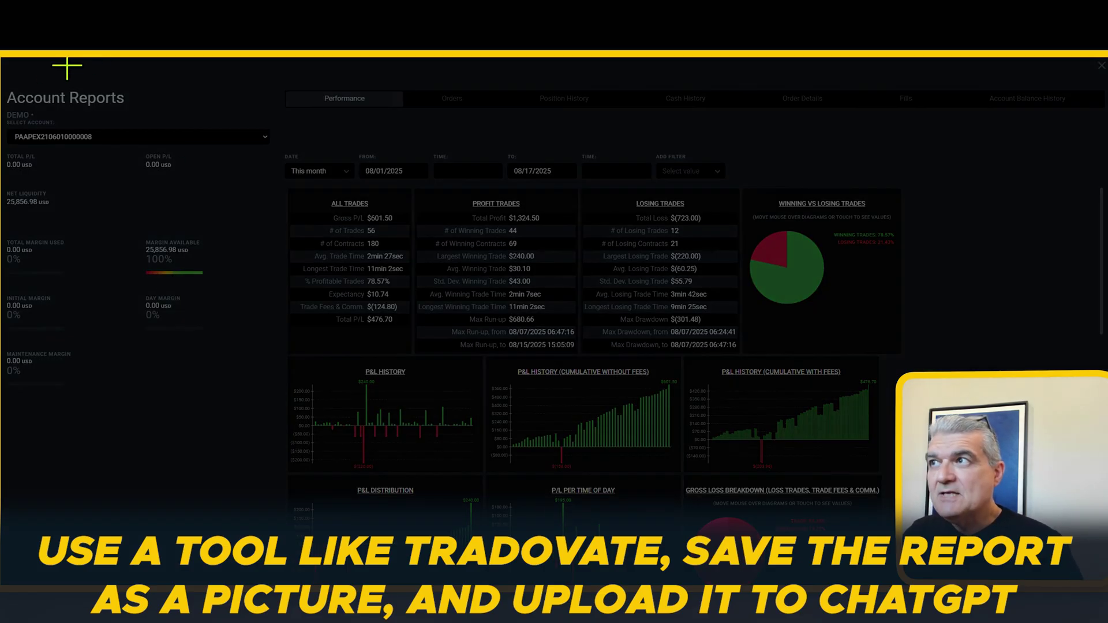
pyautogui.moveTo(8, 66); pyautogui.dragTo(1042, 407)
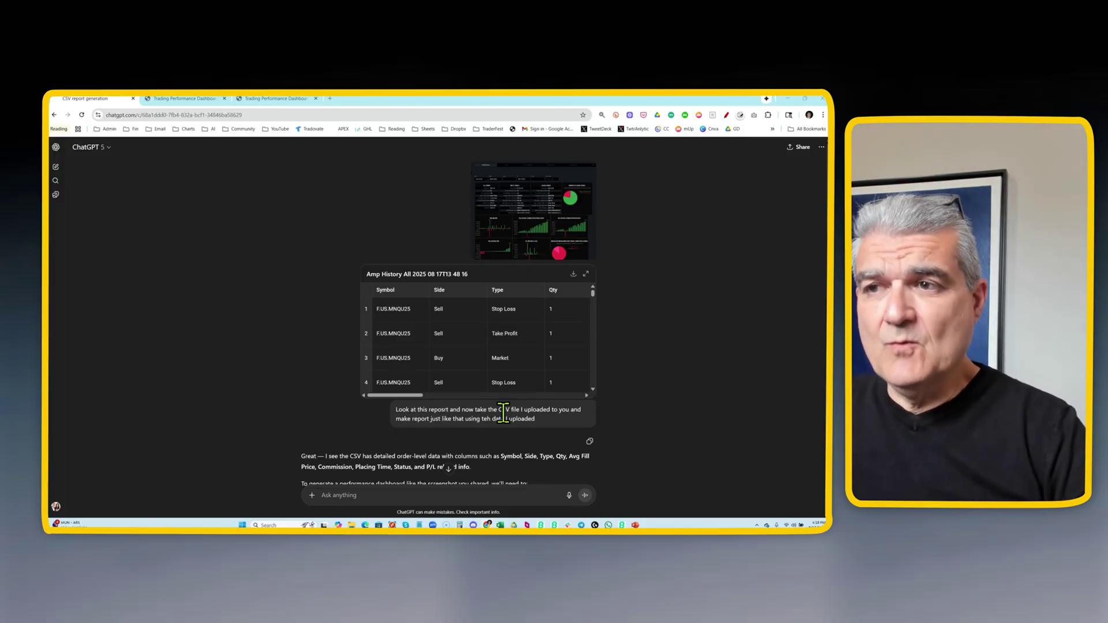
# Scroll down the chat to the regenerated dashboard with $1 MNQ and $5 NQ commissions.
pyautogui.scroll(-2, 455, 397)
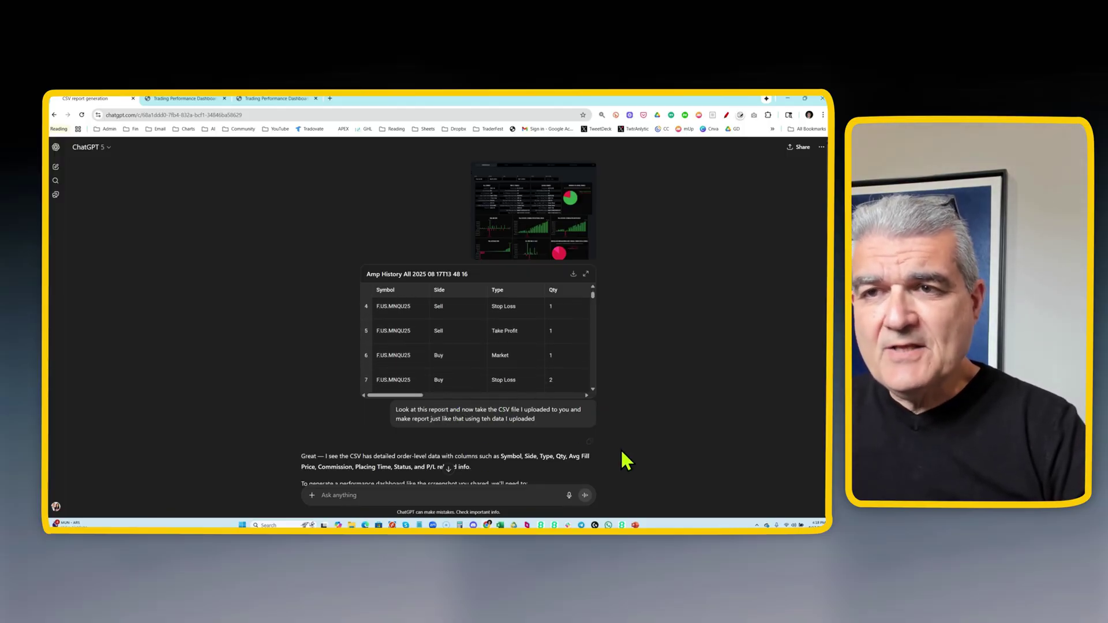
pyautogui.scroll(-2, 611, 449)
pyautogui.scroll(-1, 574, 438)
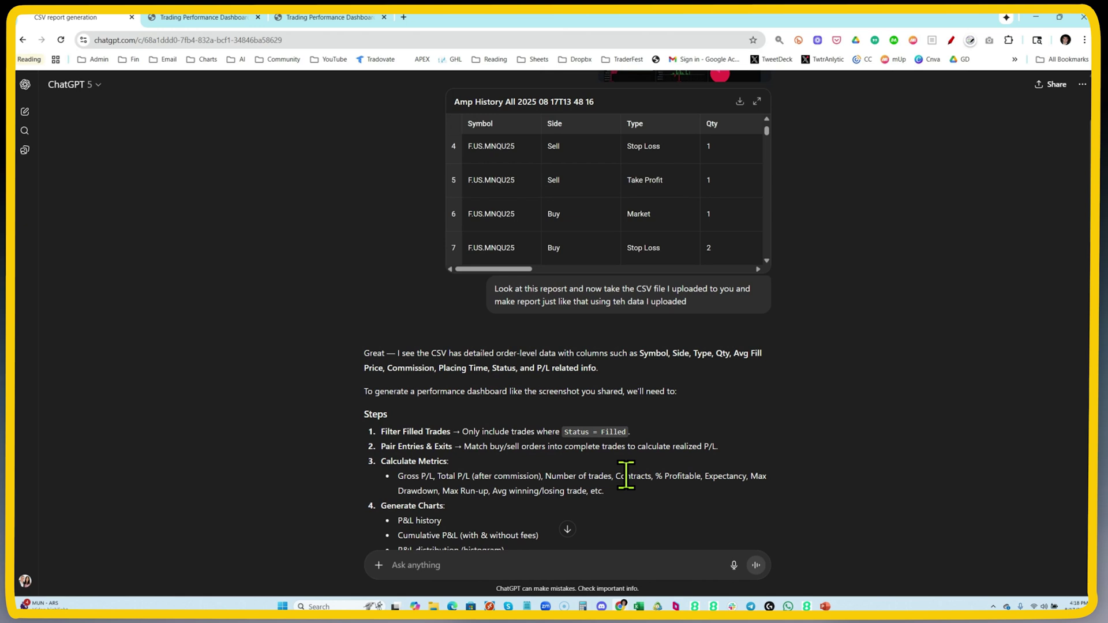
pyautogui.scroll(-3, 594, 408)
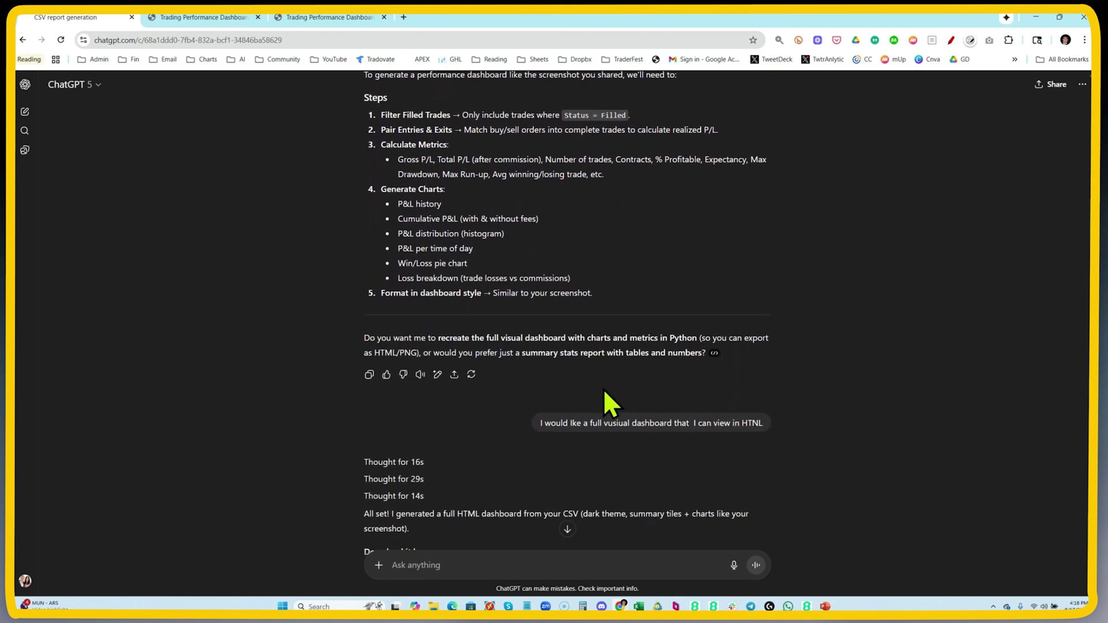
pyautogui.scroll(-3, 497, 335)
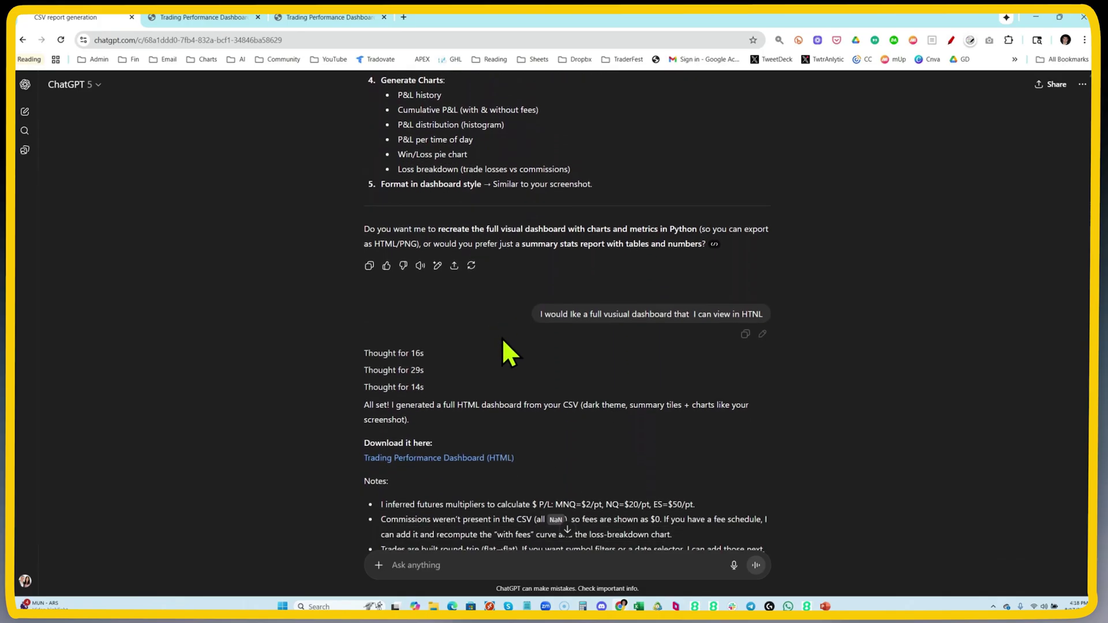
pyautogui.scroll(-1, 508, 352)
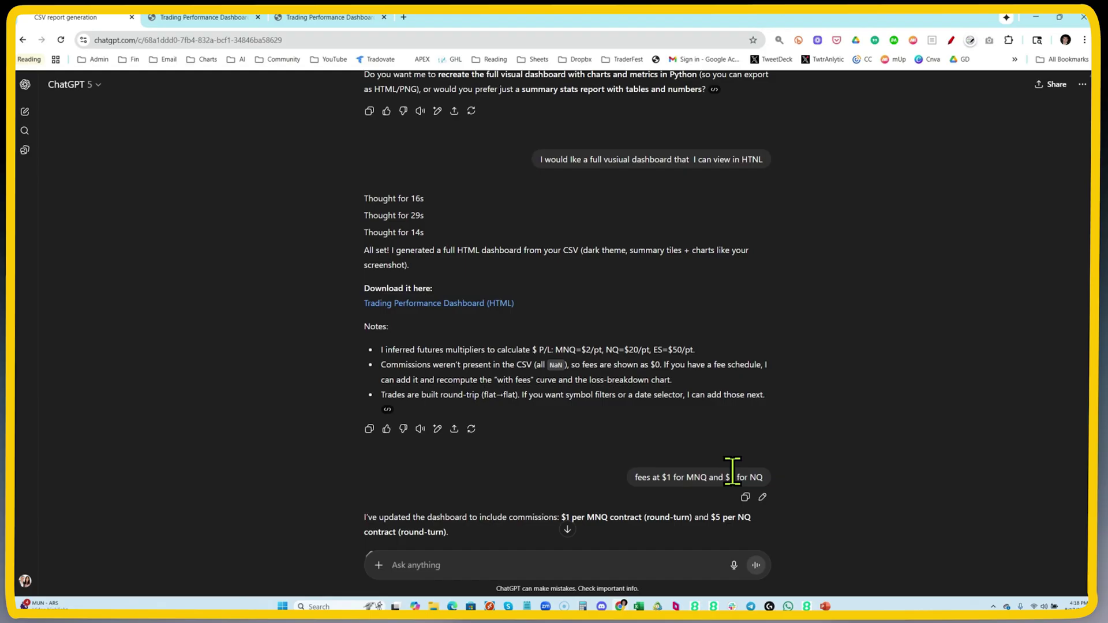
pyautogui.scroll(-1, 625, 424)
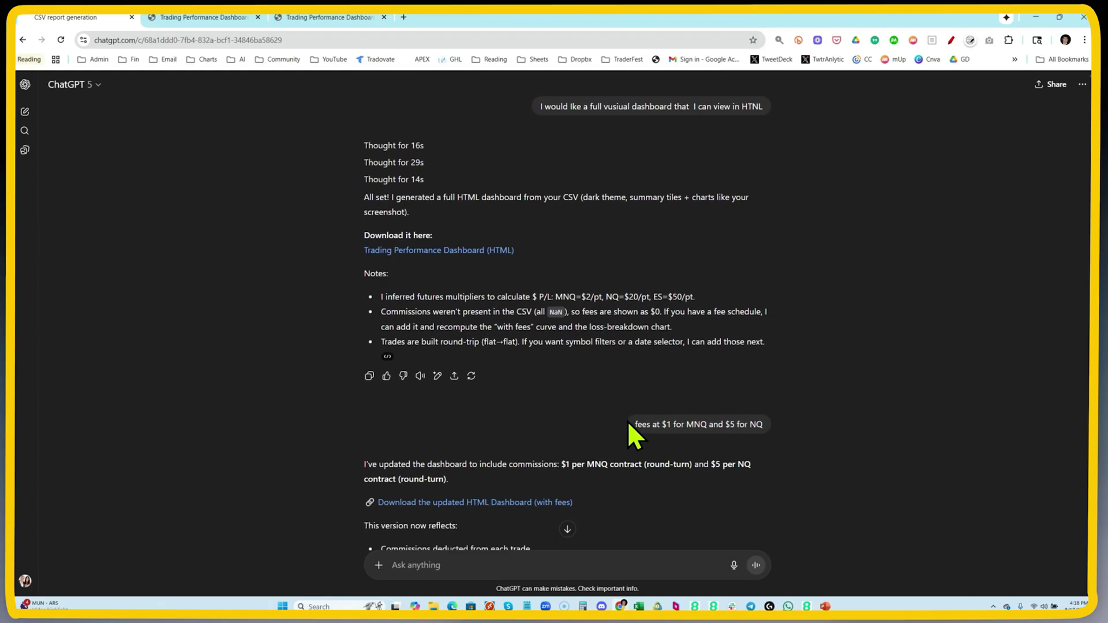
# Review trading_performance_dashboard_with_fees.html: 40 trades, 113 contracts, $556.25 P/L and its P&L charts.
pyautogui.click(197, 17)
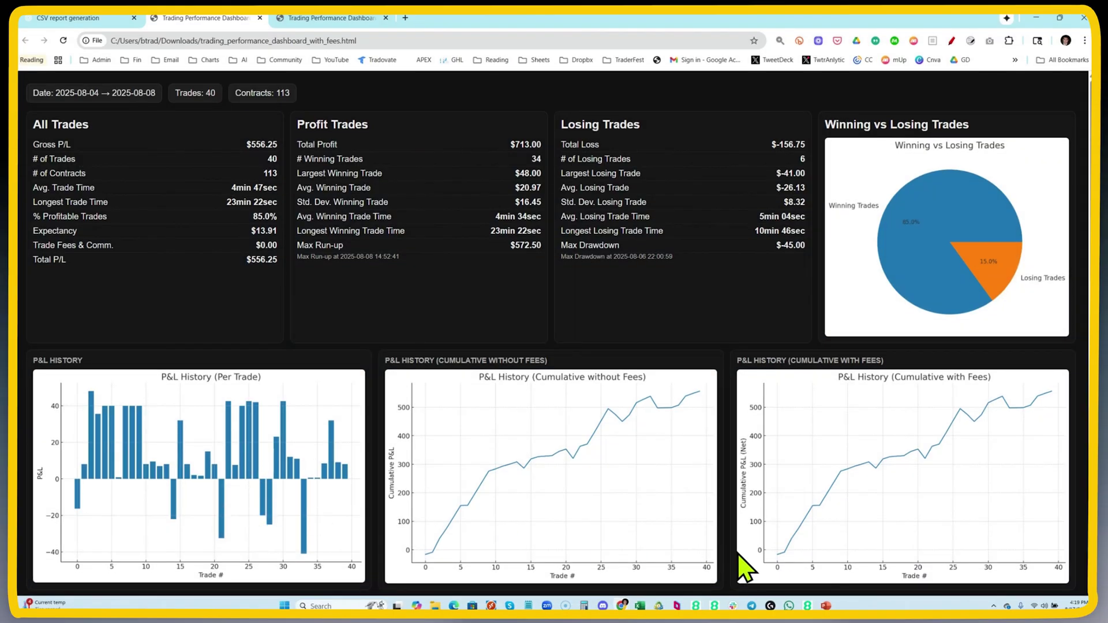
pyautogui.scroll(-3, 663, 438)
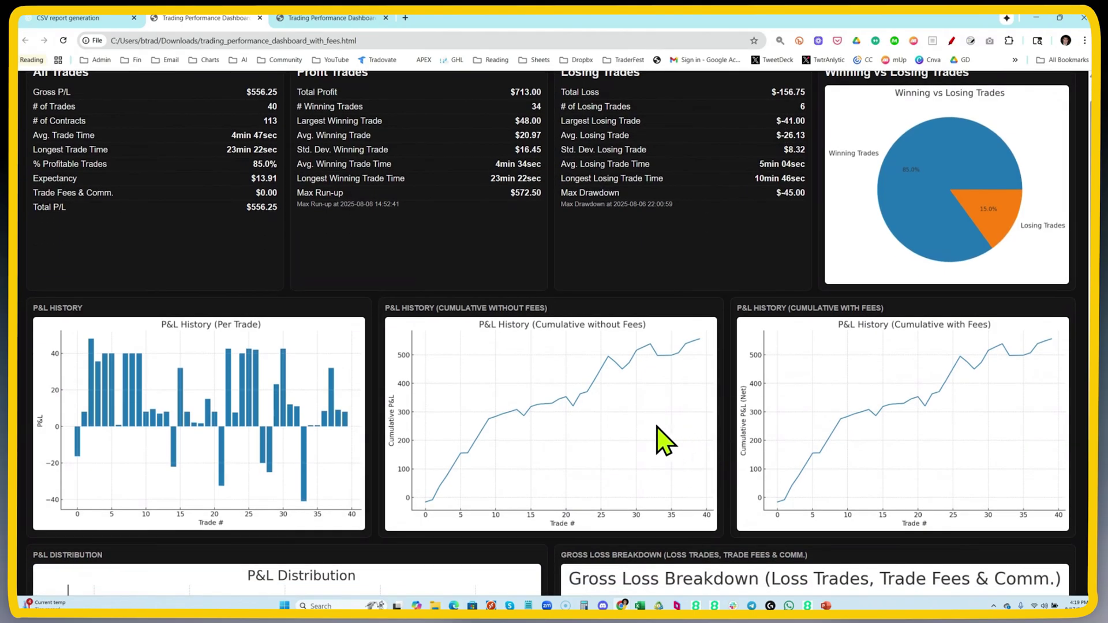
pyautogui.scroll(-3, 473, 452)
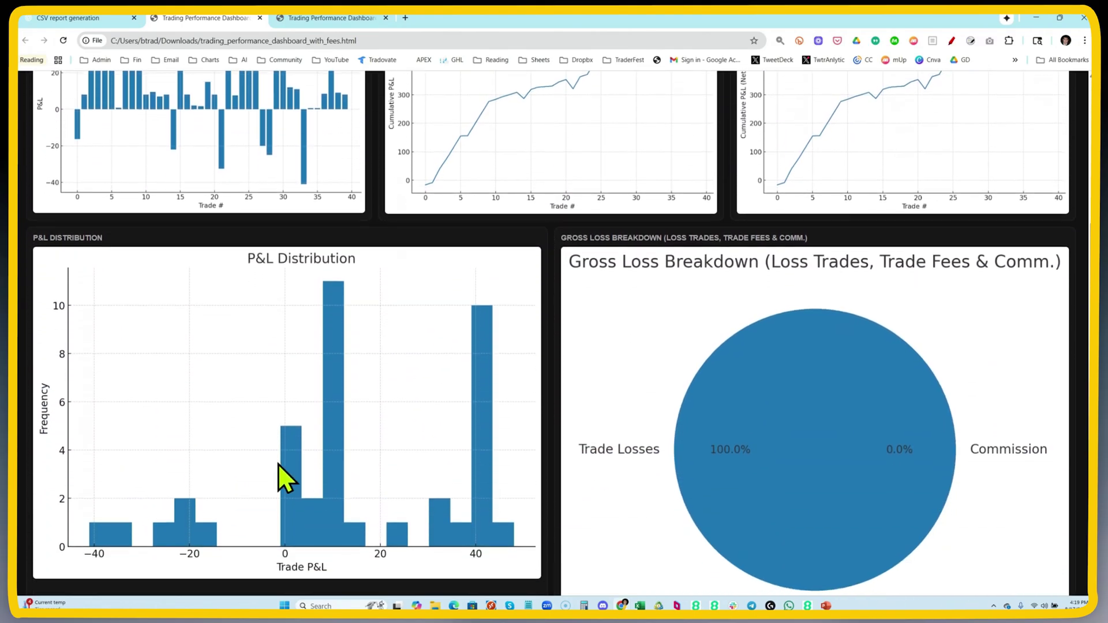
pyautogui.scroll(-2, 489, 459)
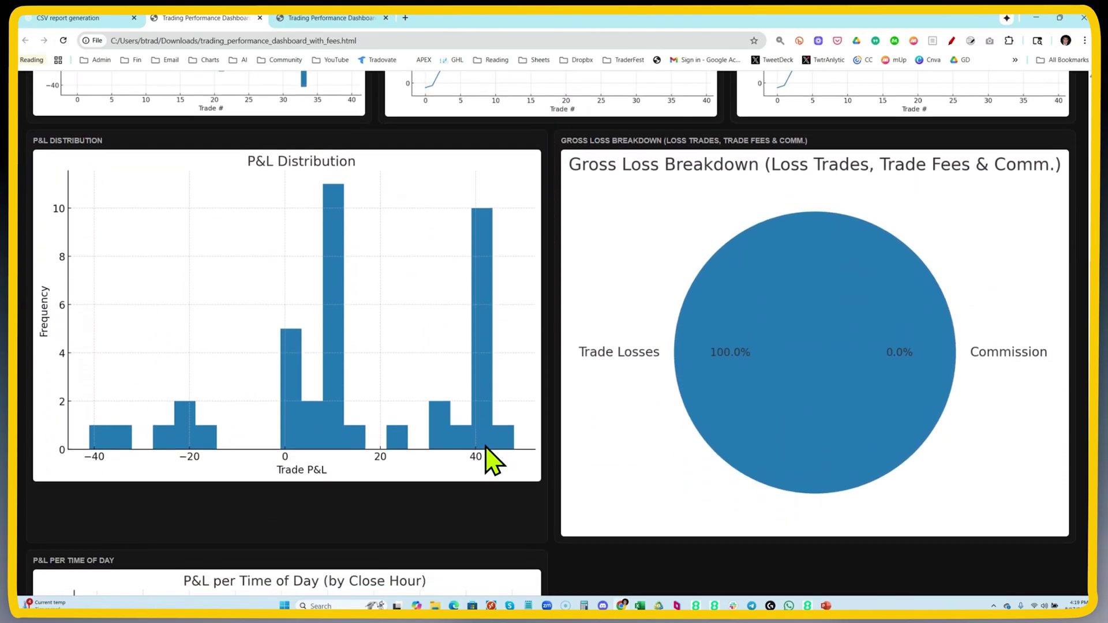
pyautogui.scroll(1, 485, 446)
pyautogui.scroll(-3, 485, 445)
pyautogui.scroll(-4, 480, 444)
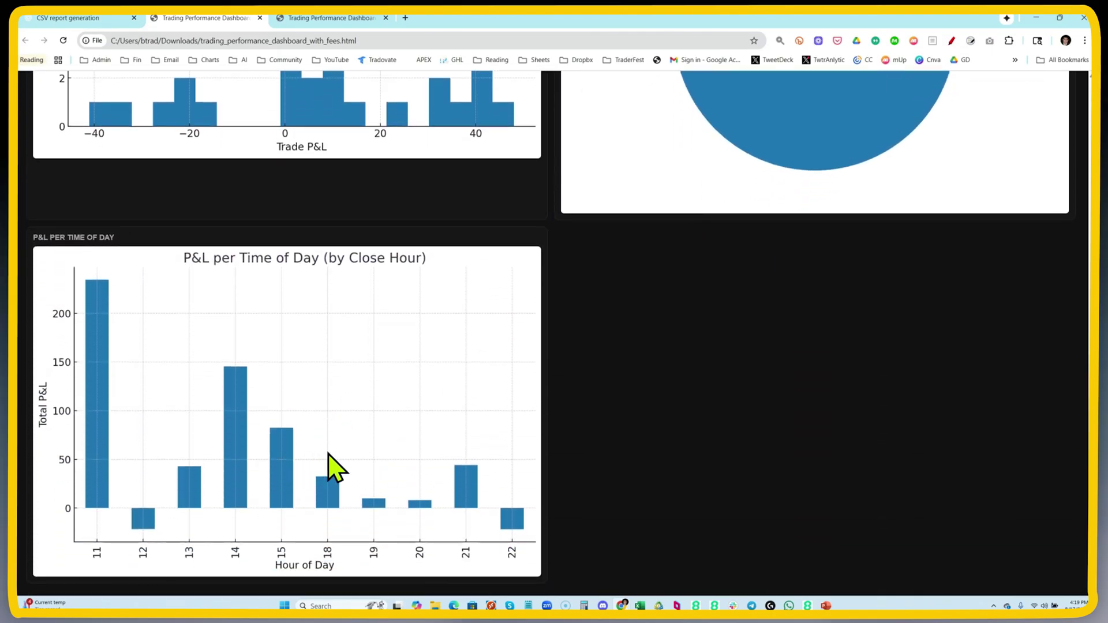
pyautogui.scroll(4, 341, 462)
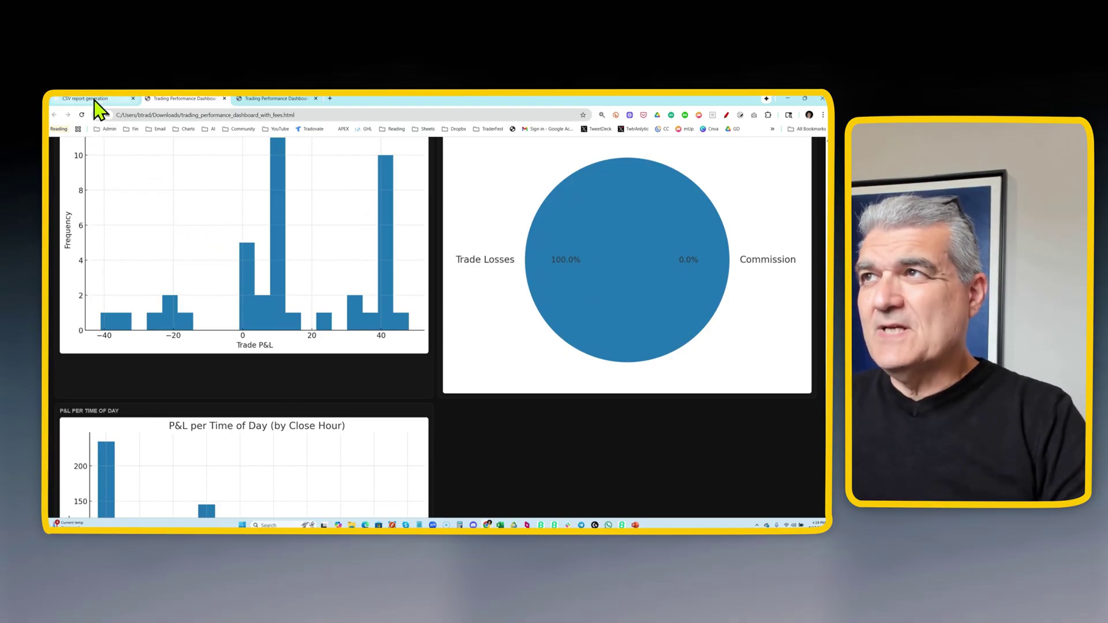
# Scroll the CSV report generation chat to the Interactive Trading Dashboard reply with theme toggle and filters.
pyautogui.click(81, 18)
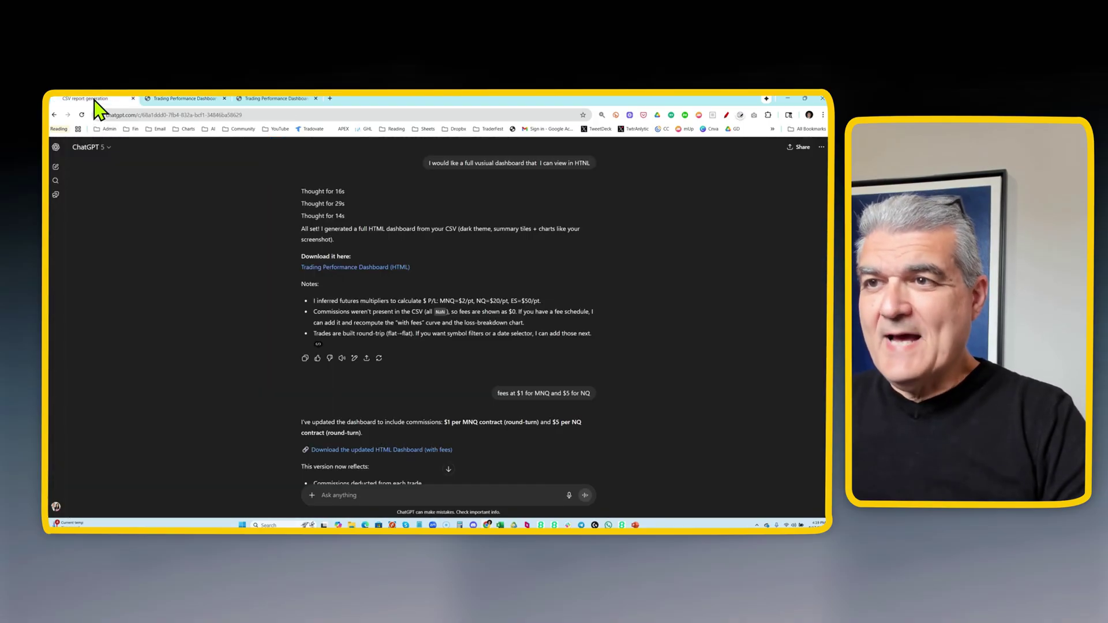
pyautogui.scroll(-3, 480, 354)
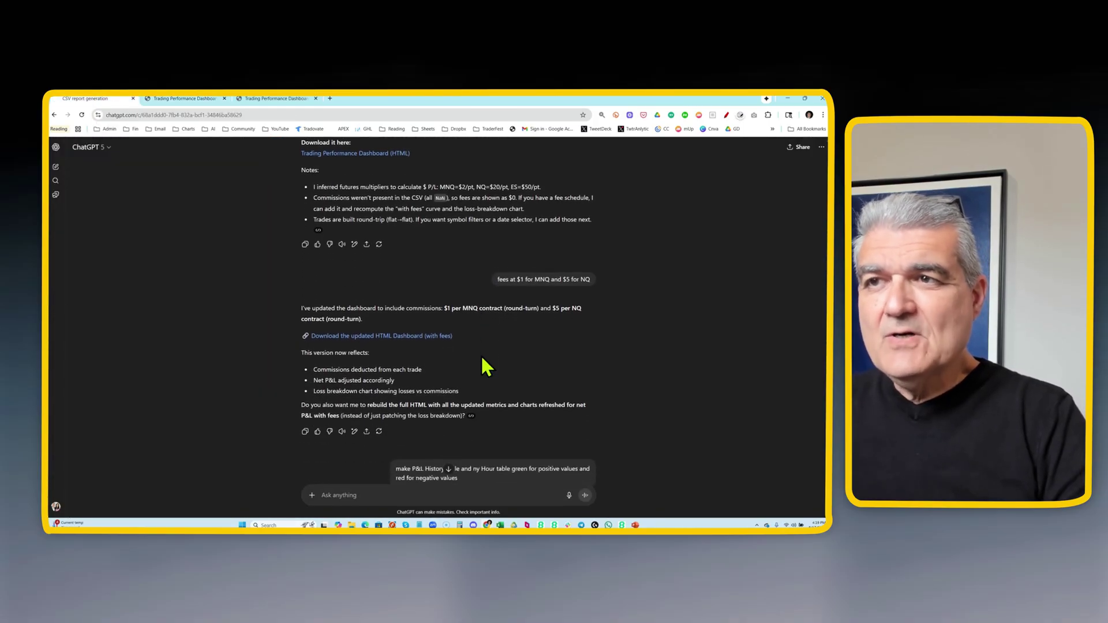
pyautogui.scroll(-4, 480, 355)
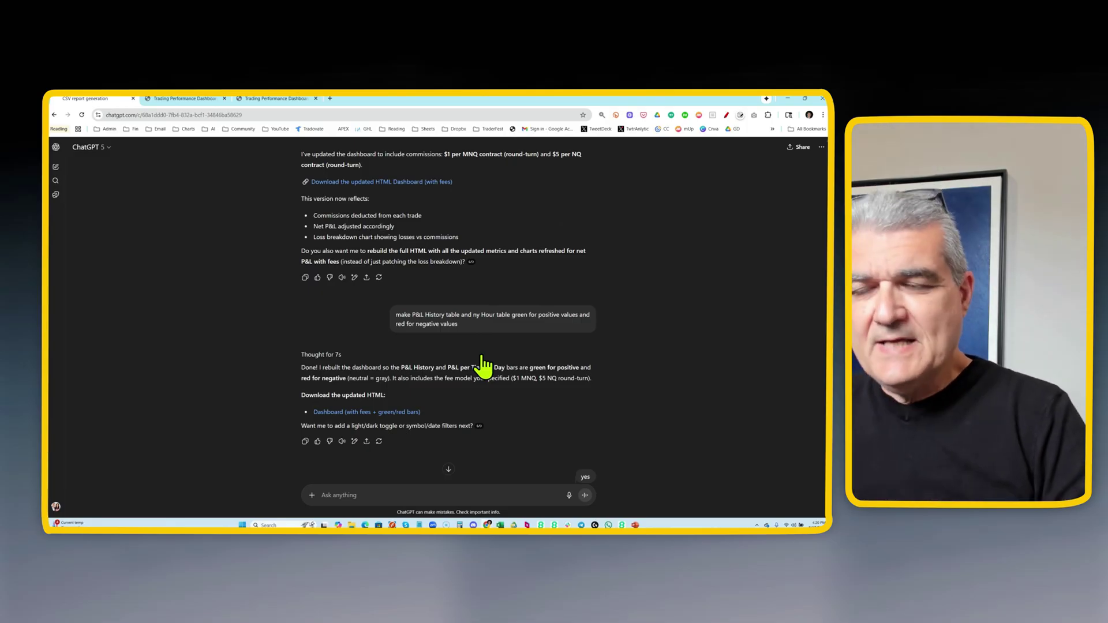
pyautogui.scroll(-3, 482, 367)
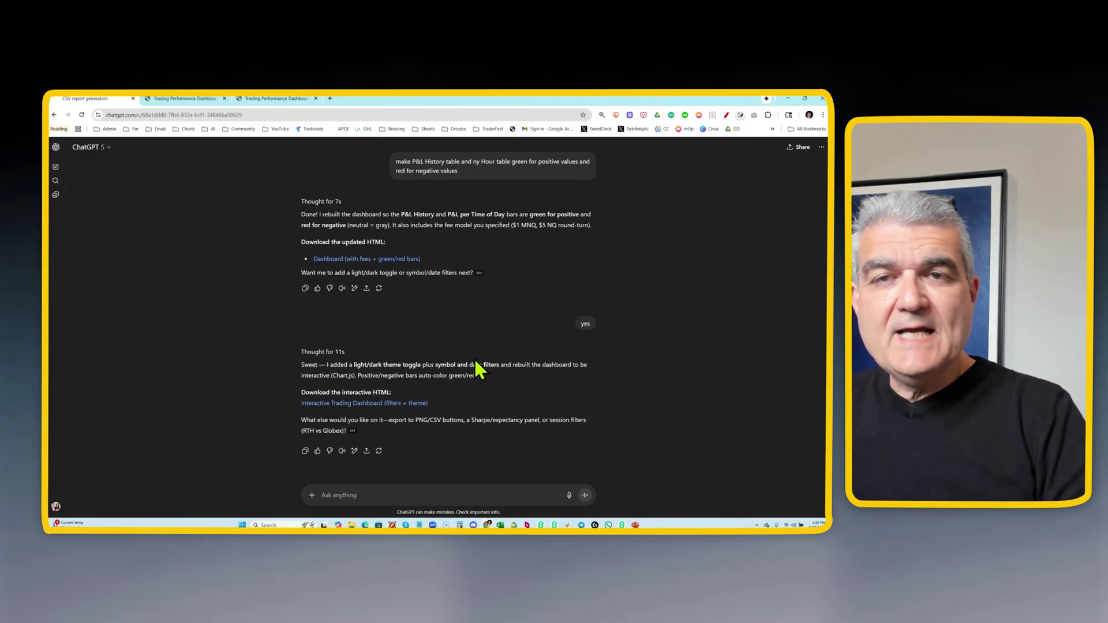
pyautogui.scroll(-1, 441, 358)
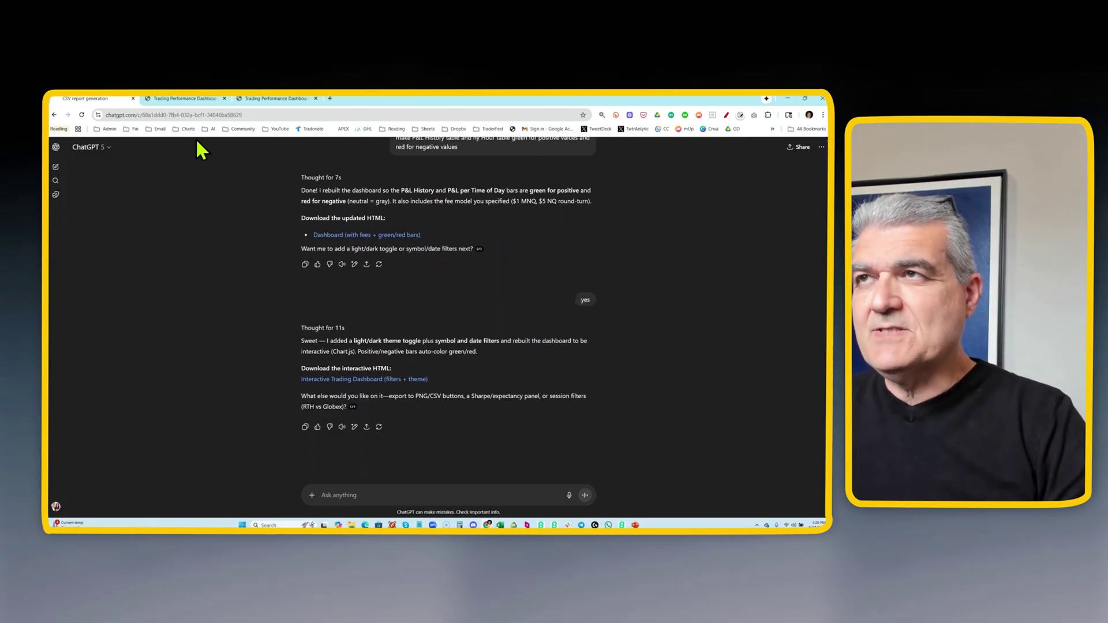
# Review the fee-inclusive dashboard's green/red P&L History and P&L per Time of Day charts.
pyautogui.click(264, 101)
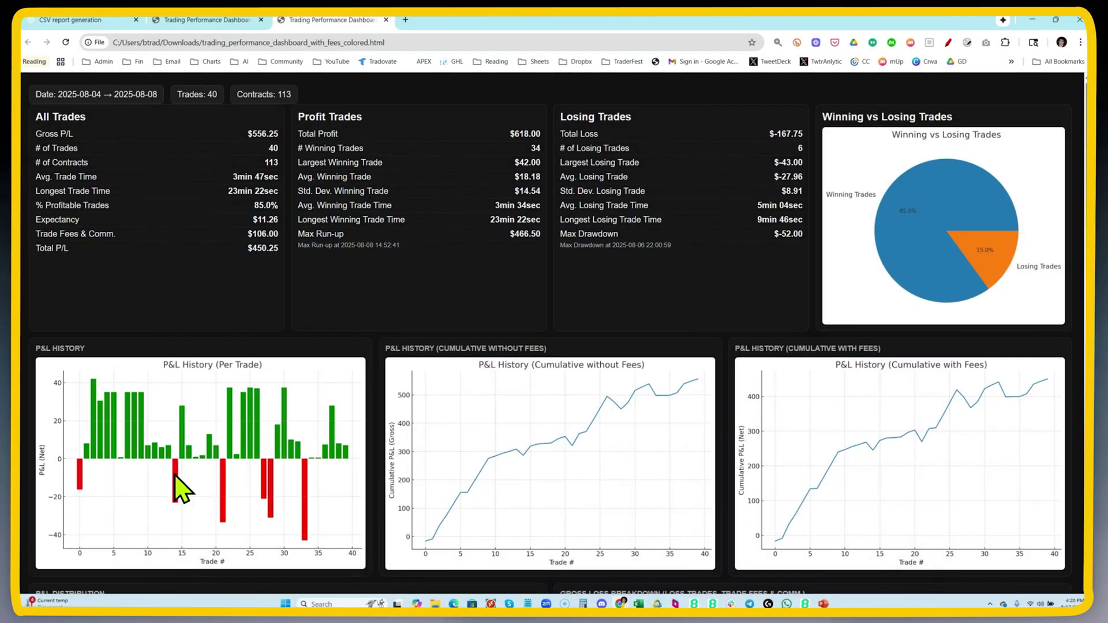
pyautogui.scroll(-2, 315, 470)
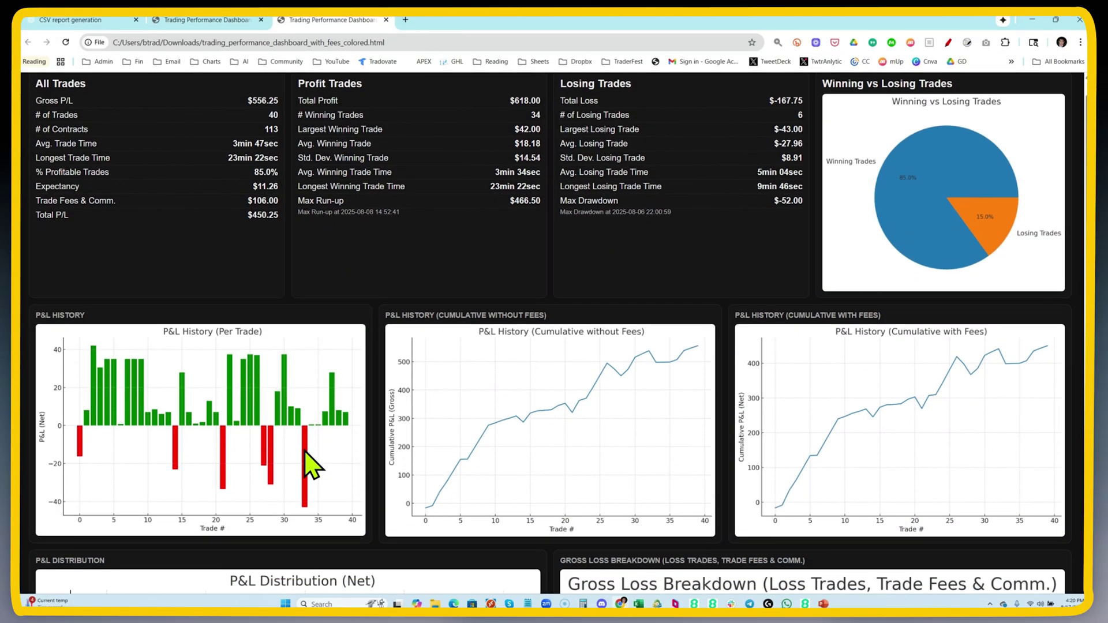
pyautogui.scroll(-2, 307, 456)
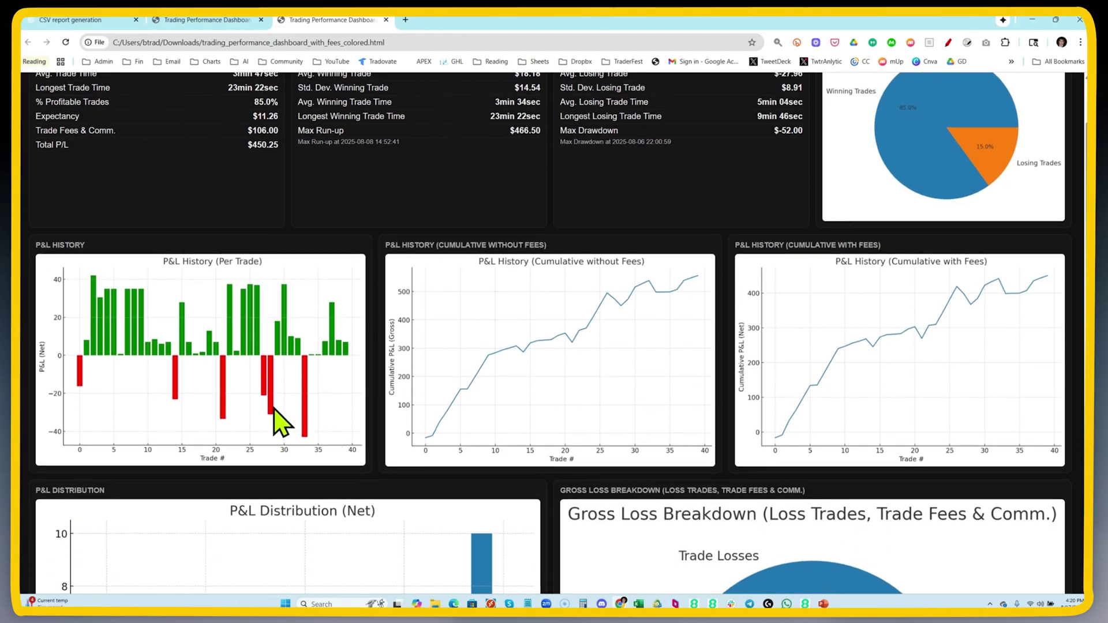
pyautogui.scroll(-5, 274, 408)
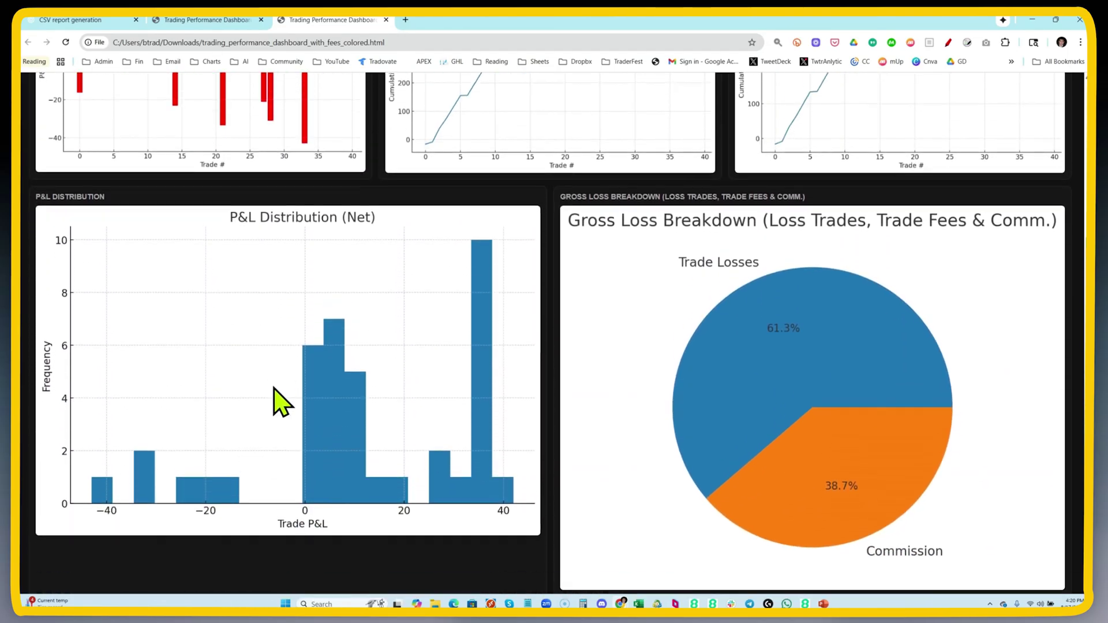
pyautogui.scroll(-6, 277, 402)
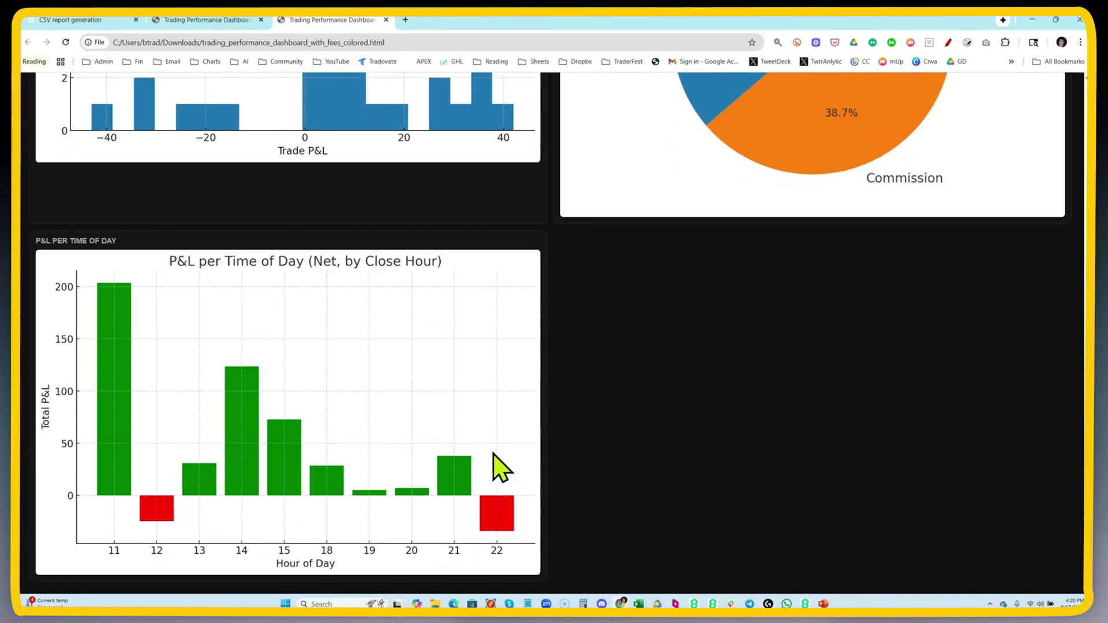
pyautogui.scroll(7, 466, 441)
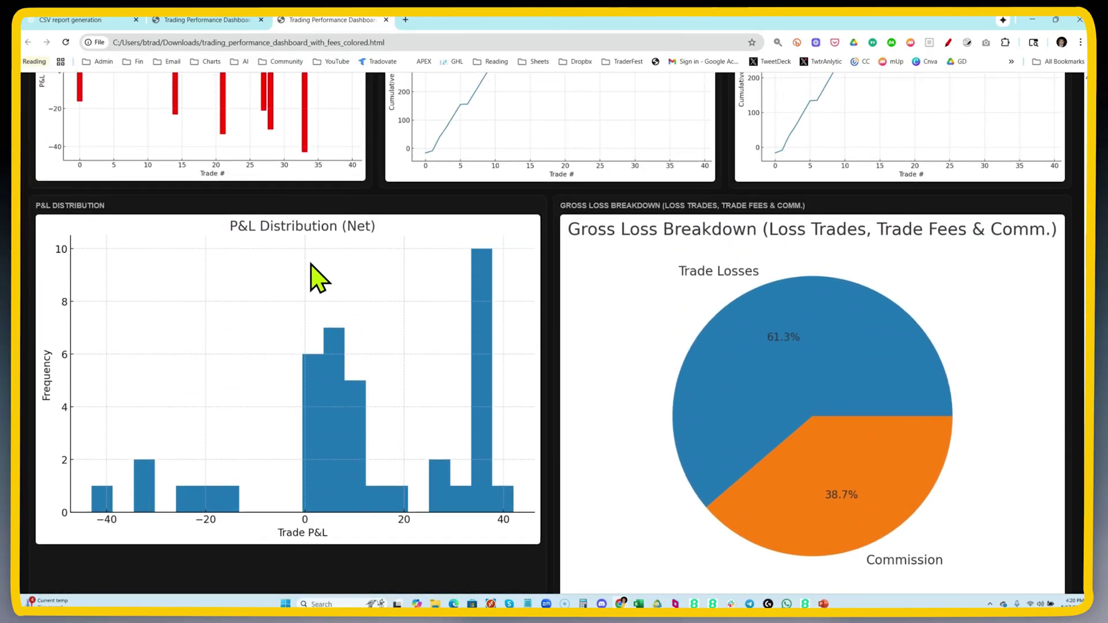
pyautogui.scroll(7, 312, 266)
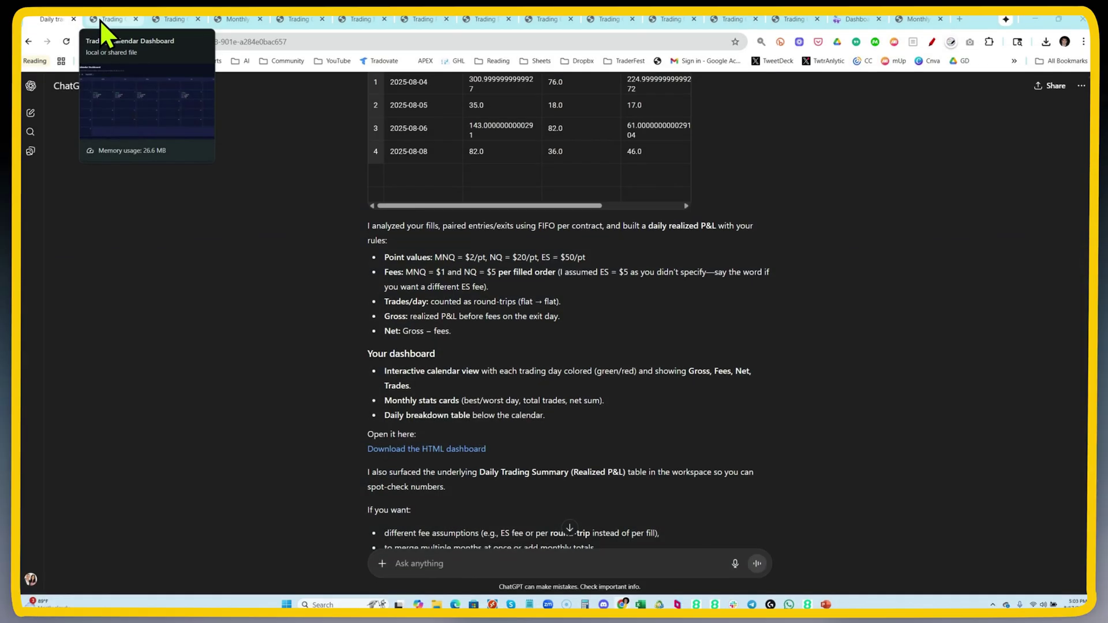
# Check the Trading Calendar Dashboard file, then return to the daily trading chat.
pyautogui.click(99, 19)
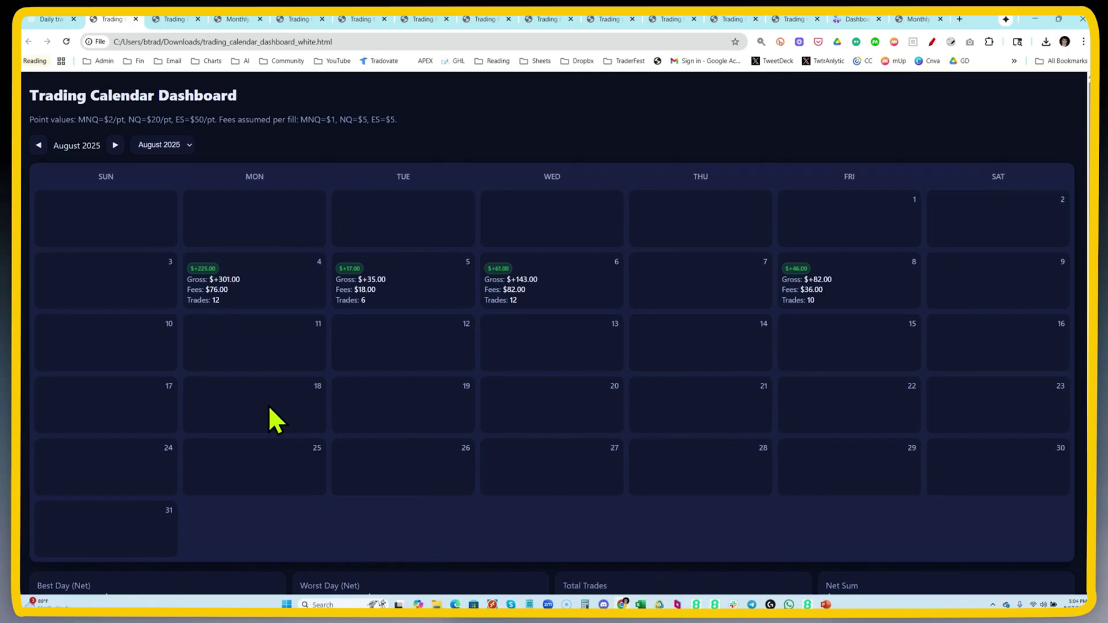
pyautogui.click(52, 20)
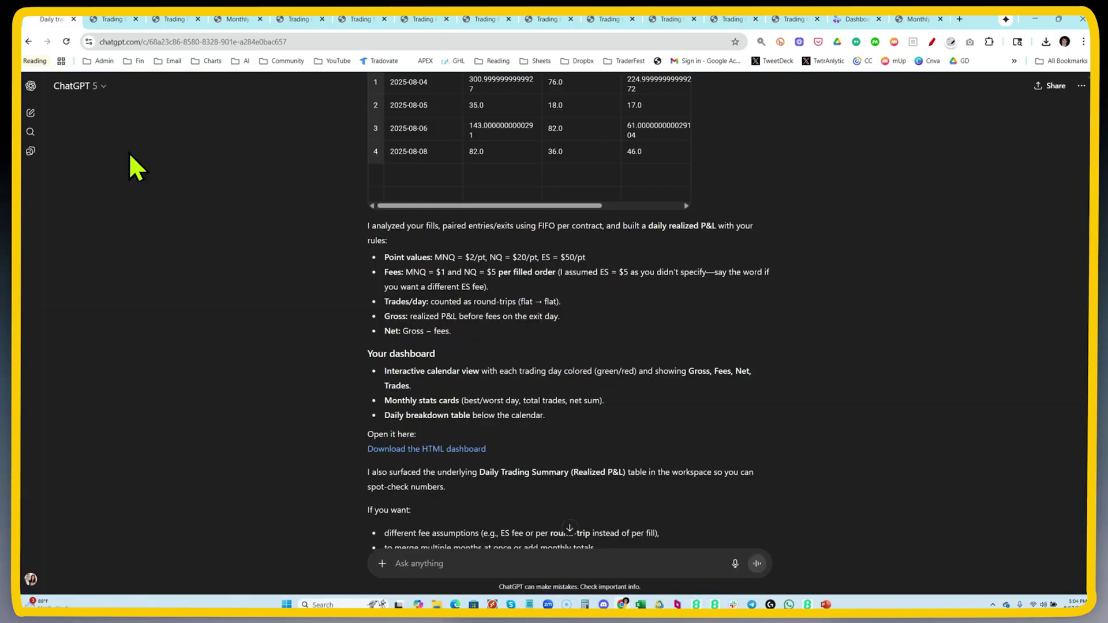
pyautogui.scroll(-4, 368, 346)
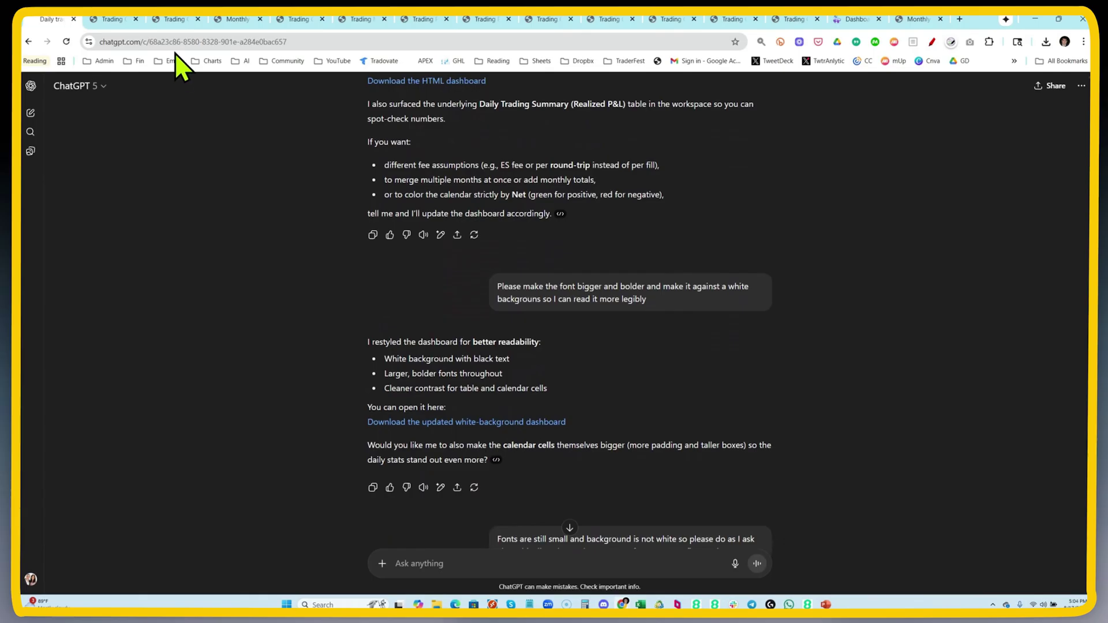
# Check the white-background calendar, then scroll the chat to the calendar screenshot request.
pyautogui.click(170, 21)
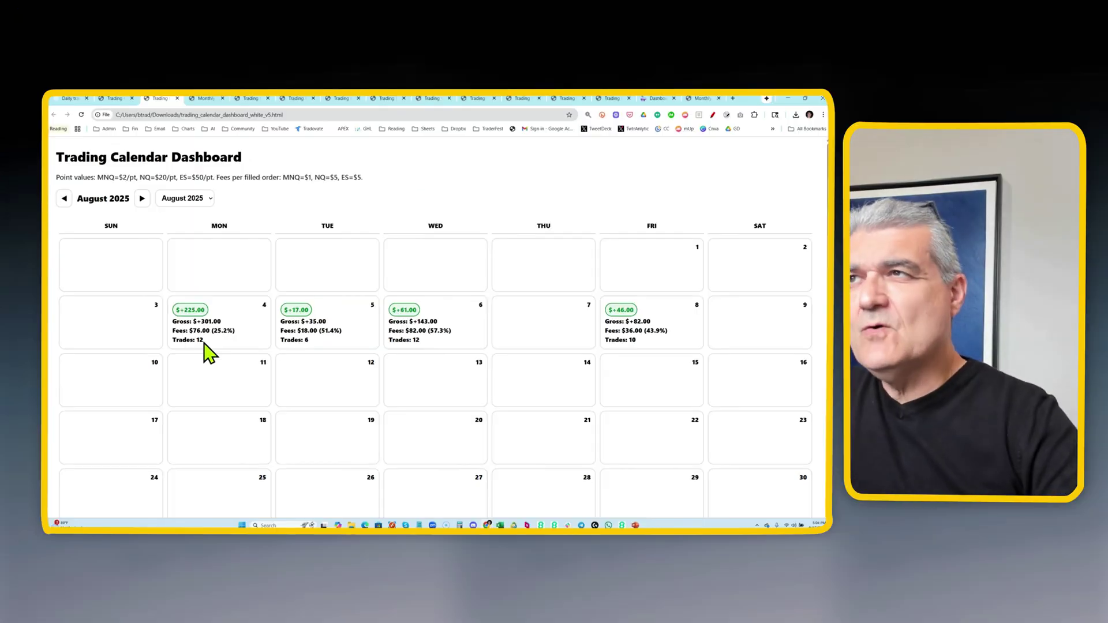
pyautogui.click(69, 98)
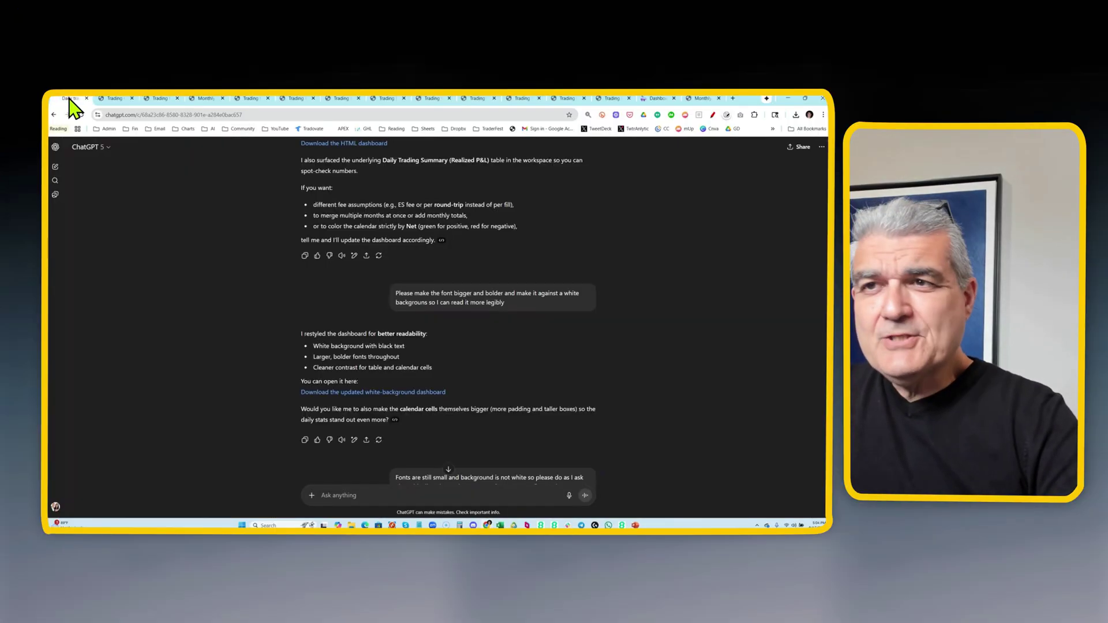
pyautogui.scroll(-3, 497, 341)
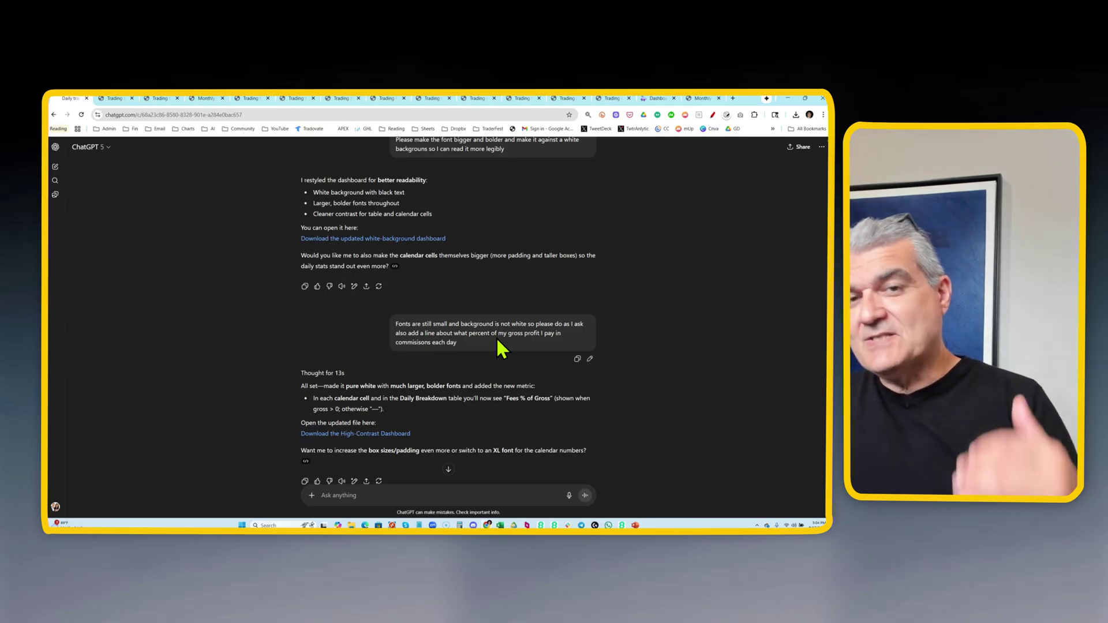
pyautogui.scroll(-5, 467, 328)
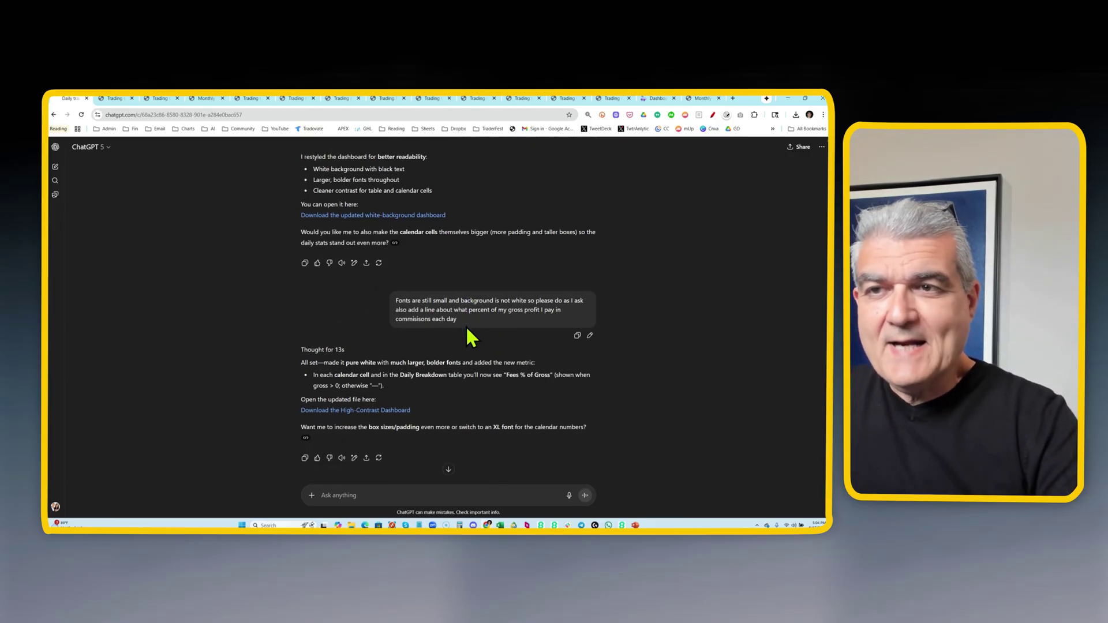
pyautogui.scroll(-10, 465, 344)
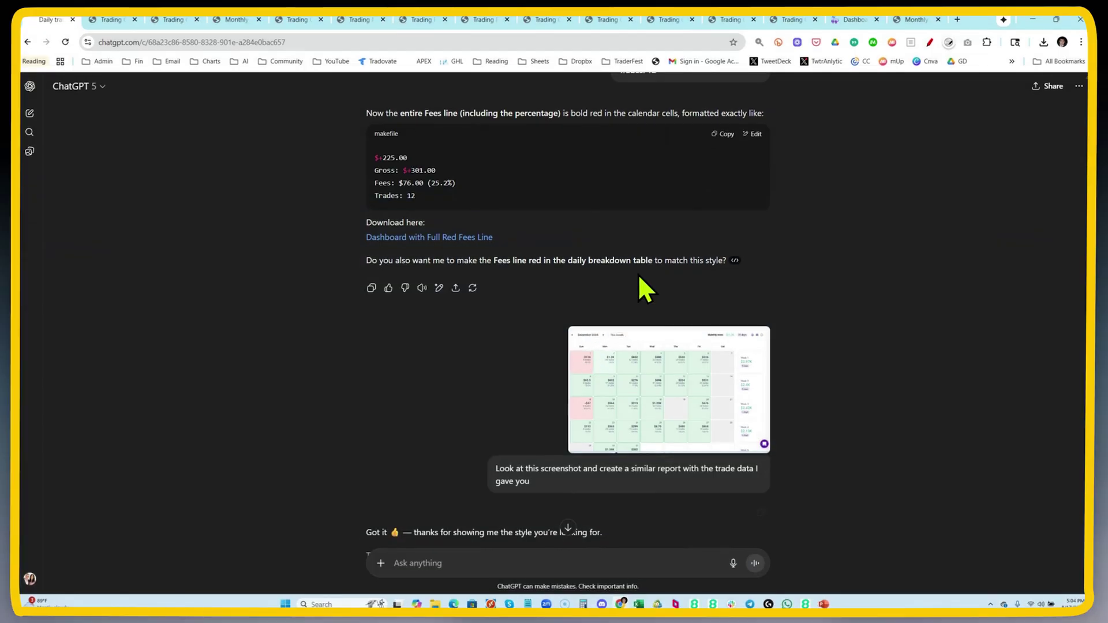
# View trading_calendar_like_screenshot.html showing August 2025: $+349.00 over 4 trading days.
pyautogui.click(237, 21)
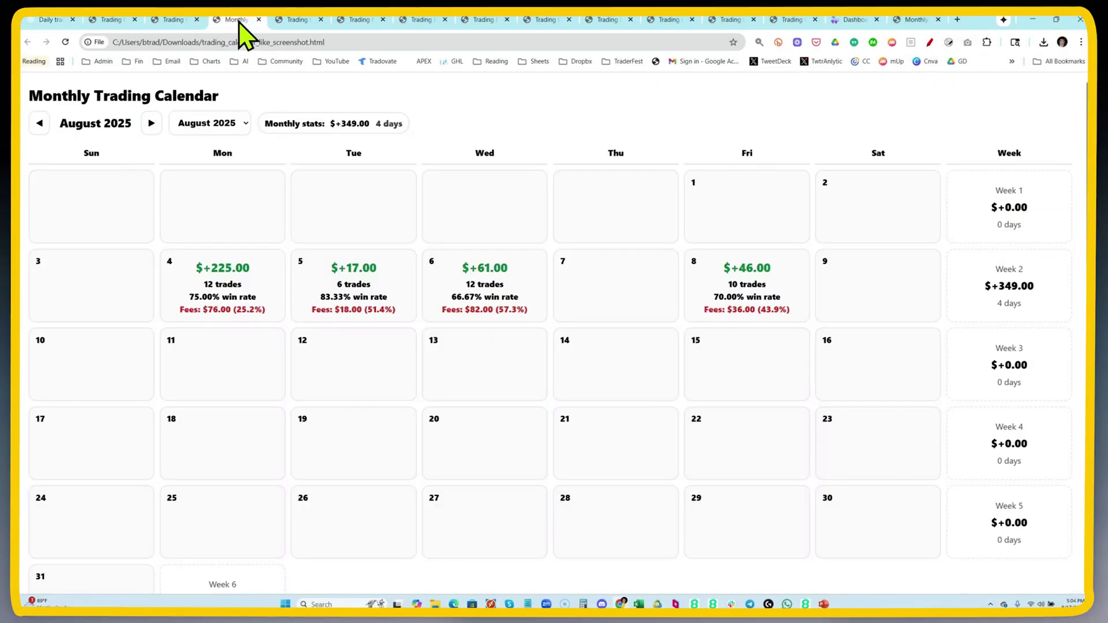